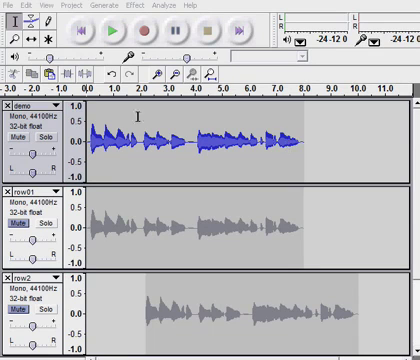
- Look into Preferences and leave it unchanged
{"action": "left_click", "coordinate": [27, 12]}
{"action": "left_click", "coordinate": [62, 230]}
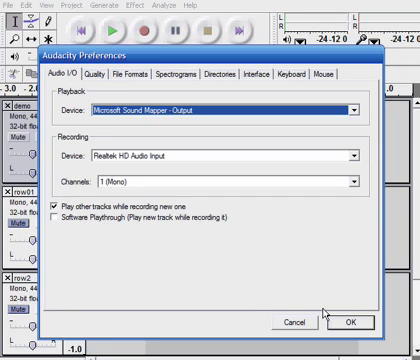
{"action": "left_click", "coordinate": [297, 326]}
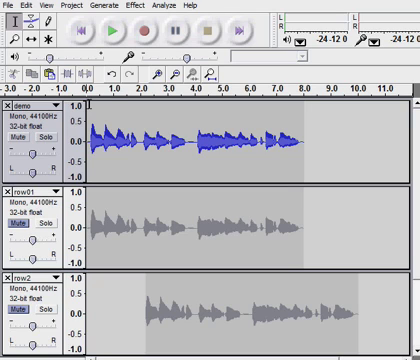
- Audition the demo track once and stop playback
{"action": "left_click", "coordinate": [113, 33]}
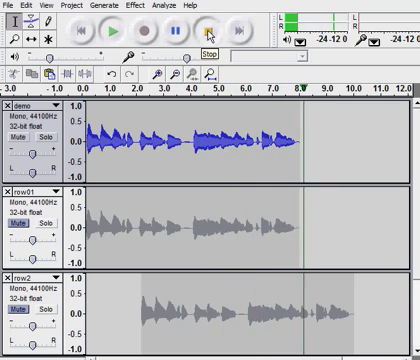
{"action": "left_click", "coordinate": [207, 31]}
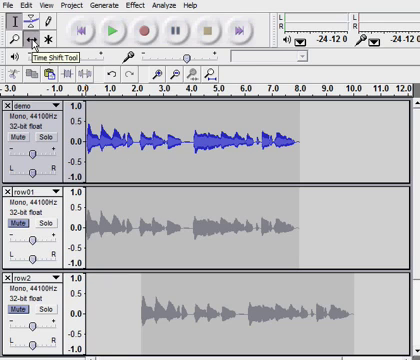
- With the Time Shift Tool, drag the demo clip slightly later so it starts just after zero
{"action": "left_click", "coordinate": [33, 39]}
{"action": "mouse_move", "coordinate": [140, 137]}
{"action": "left_mouse_down"}
{"action": "mouse_move", "coordinate": [170, 133]}
{"action": "mouse_move", "coordinate": [146, 133]}
{"action": "left_mouse_up"}
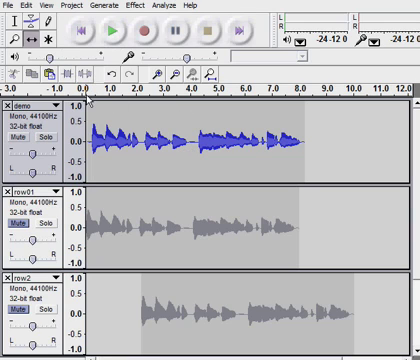
- Mute the demo track and unmute row01 and row2
{"action": "left_click", "coordinate": [18, 150]}
{"action": "left_click", "coordinate": [32, 40]}
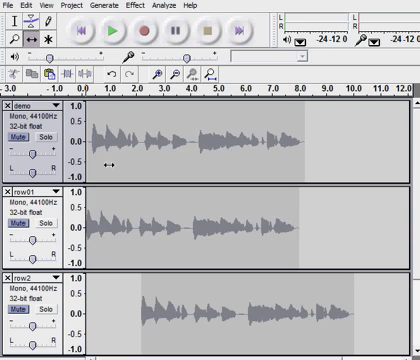
{"action": "left_click", "coordinate": [18, 224]}
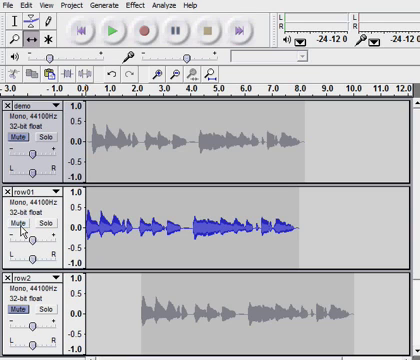
{"action": "left_click", "coordinate": [18, 310]}
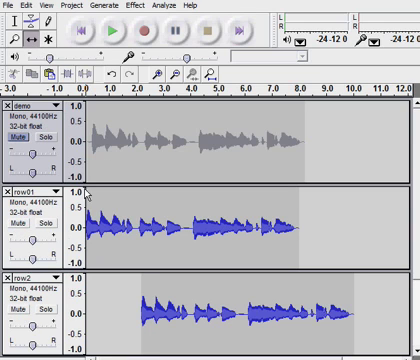
- Play the two offset rows together from the start, then stop
{"action": "left_click", "coordinate": [84, 37]}
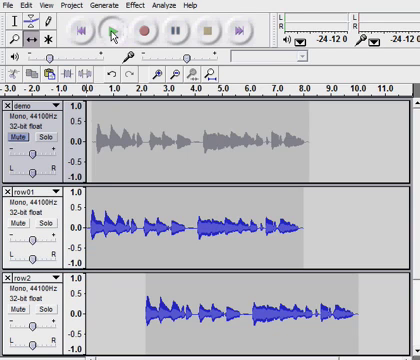
{"action": "left_click", "coordinate": [113, 33]}
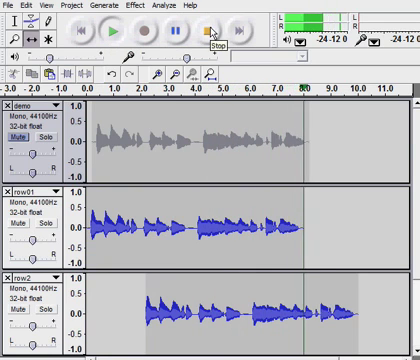
{"action": "left_click", "coordinate": [208, 31]}
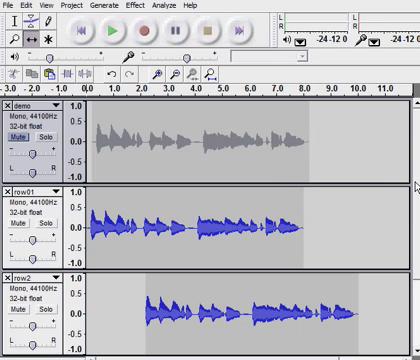
{"action": "left_click_drag", "start_coordinate": [415, 185], "coordinate": [415, 265]}
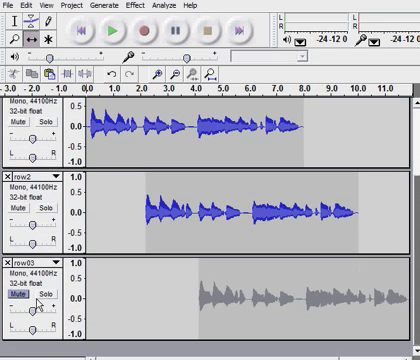
- Unmute row03 so all three staggered rows will sound
{"action": "left_click", "coordinate": [18, 294]}
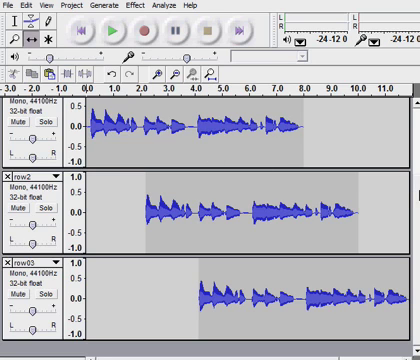
{"action": "scroll", "coordinate": [416, 196], "scroll_direction": "up", "scroll_amount": 2}
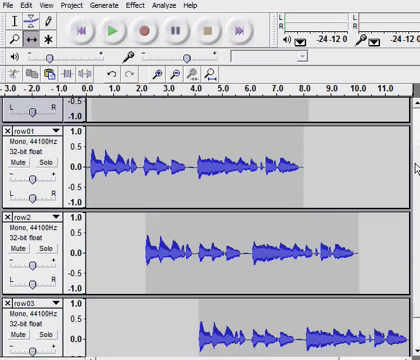
{"action": "scroll", "coordinate": [416, 183], "scroll_direction": "down", "scroll_amount": 1}
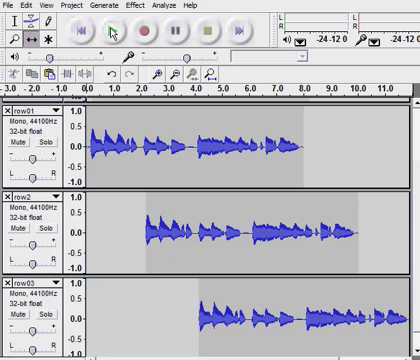
{"action": "left_click", "coordinate": [114, 32]}
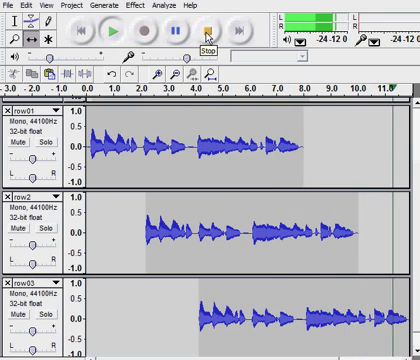
{"action": "left_click", "coordinate": [207, 33]}
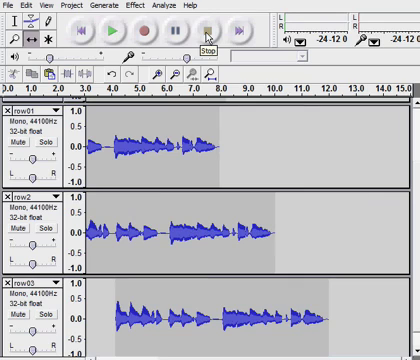